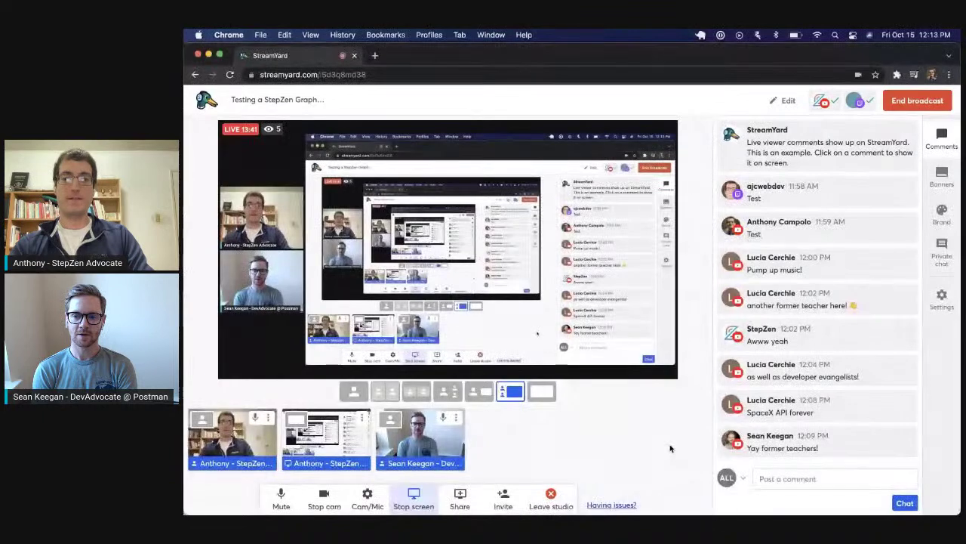
Minimize the StreamYard window, examine the getTest JSON response in the terminal, and return to the StepZen query explorer
key("super+m")
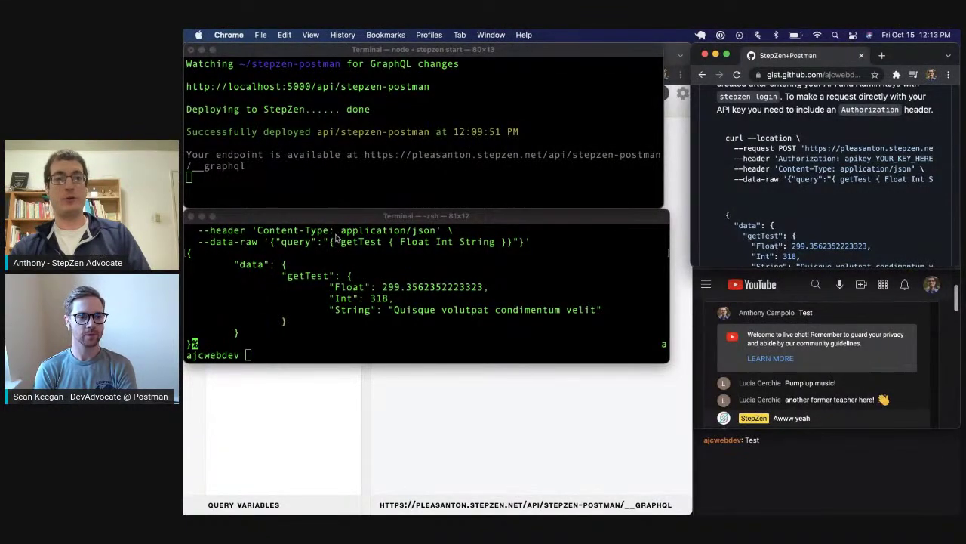
left_click(322, 333)
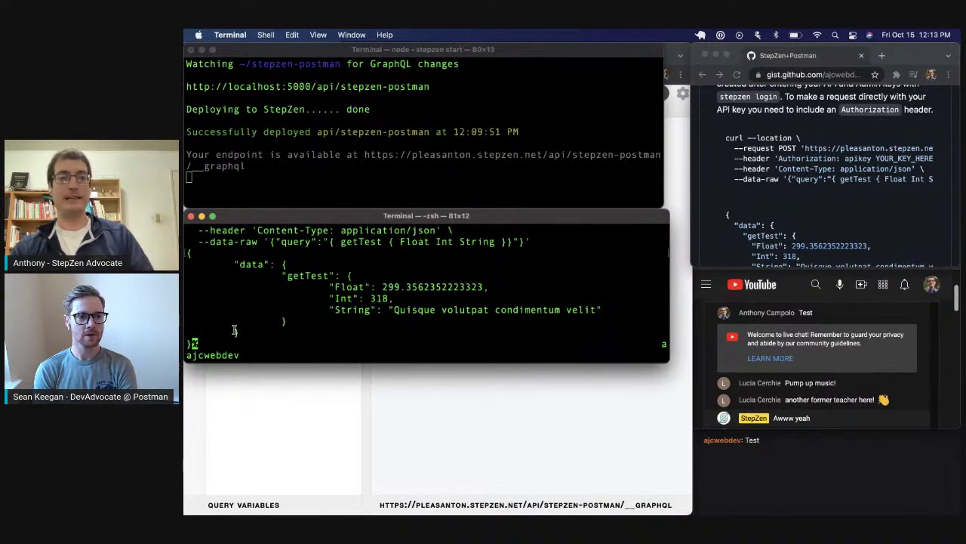
left_click_drag(194, 344, 186, 253)
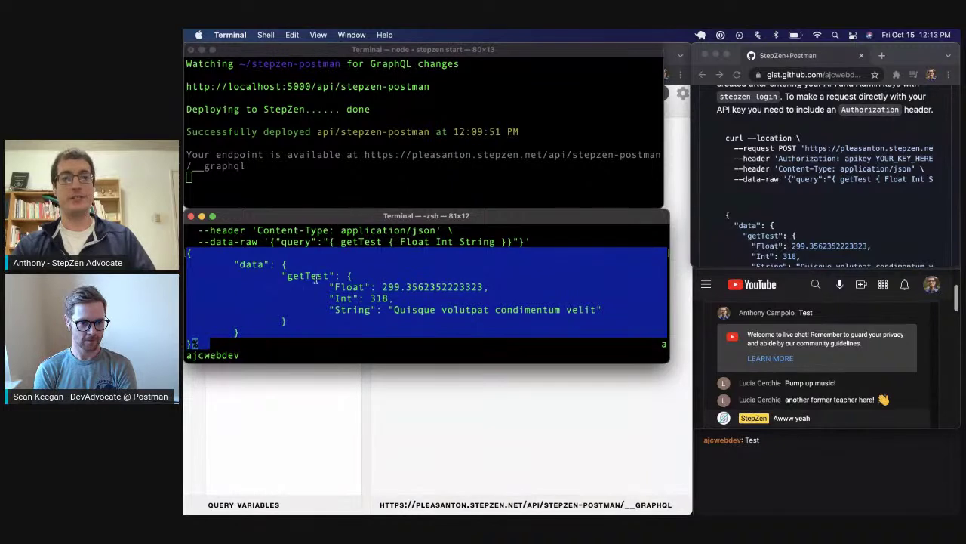
left_click(472, 392)
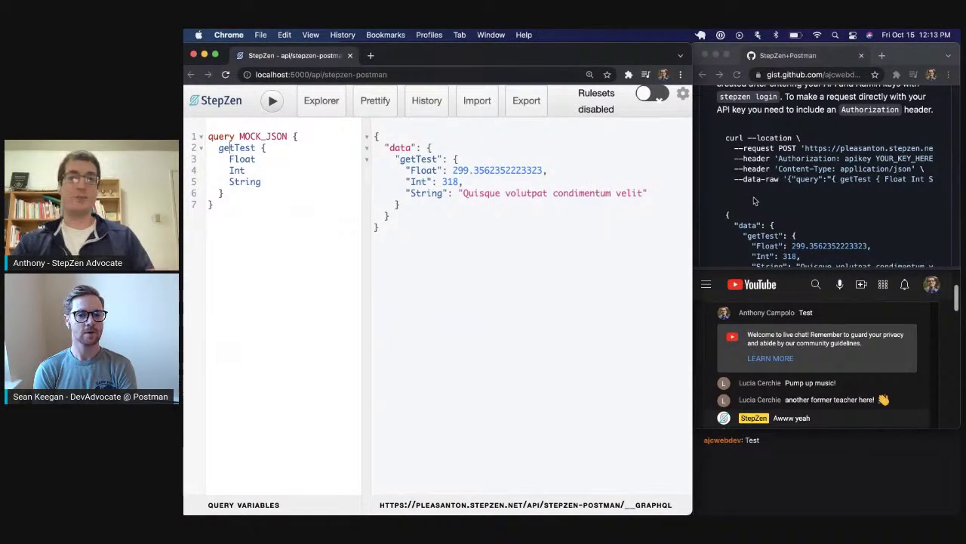
Read further in the StepZen+Postman gist, up to the Create Collection section
scroll(753, 200, "down", 5)
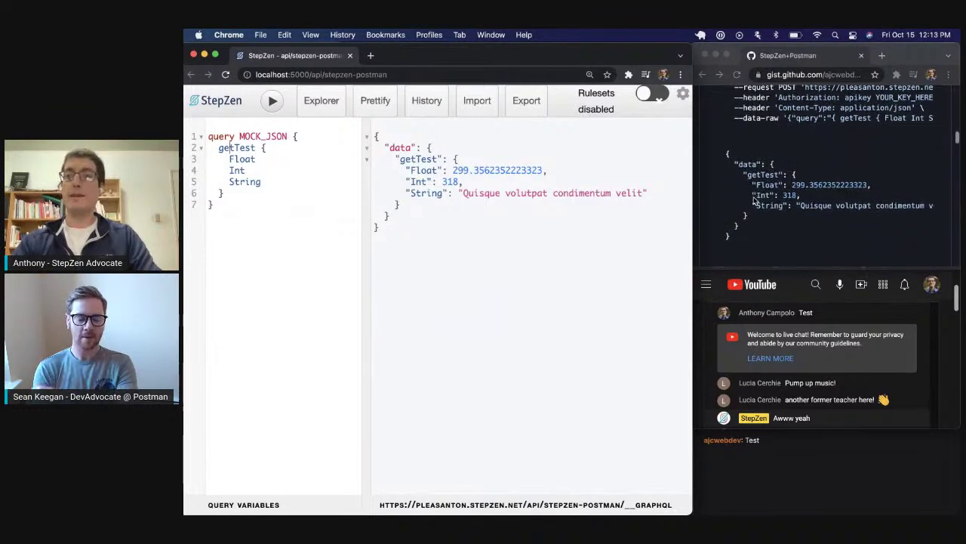
scroll(759, 181, "down", 10)
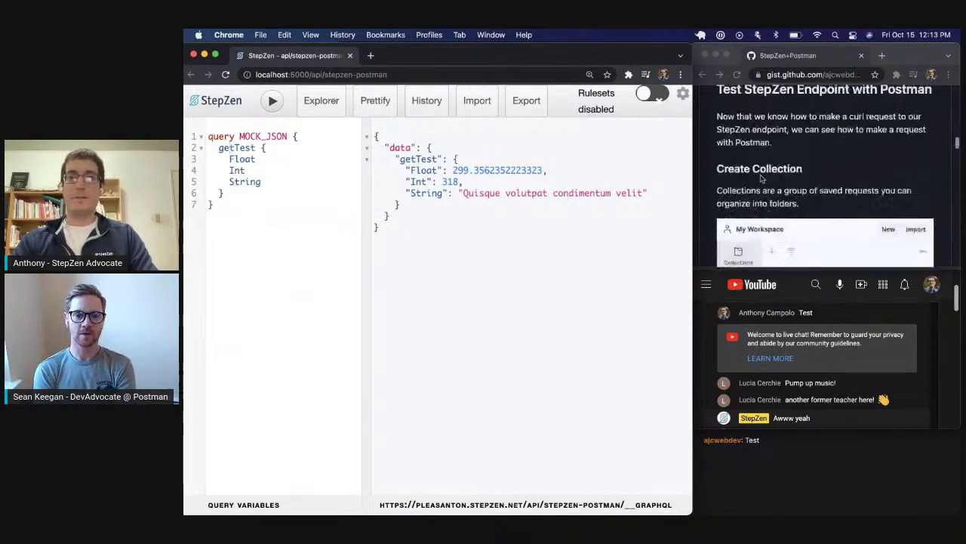
scroll(762, 179, "down", 2)
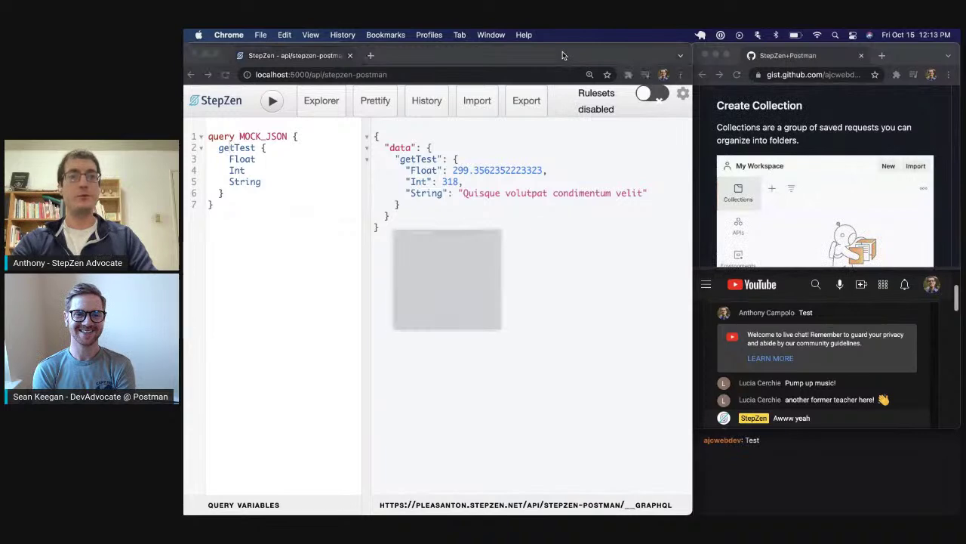
Open postman.com in a separate browser window and position it over the StepZen explorer
type("postman.")
key("Return")
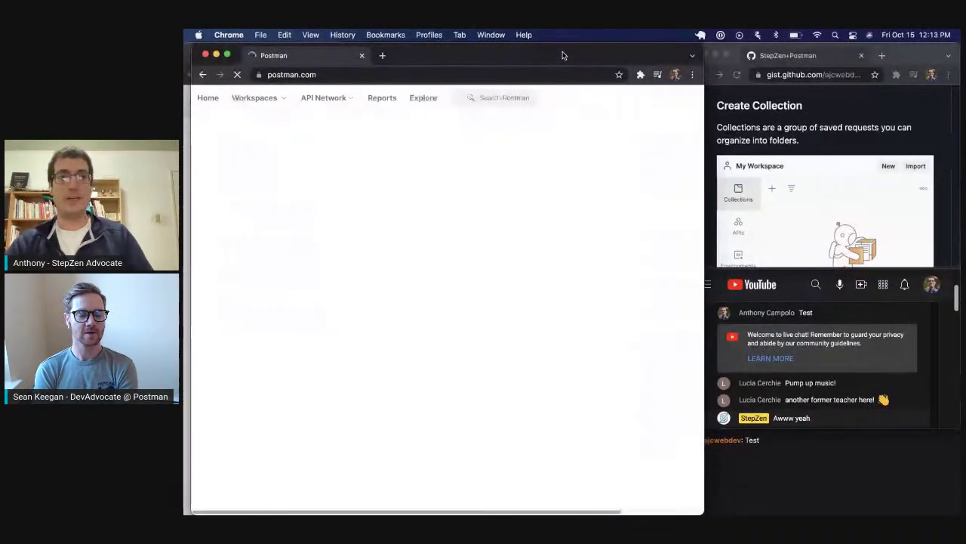
left_click_drag(562, 55, 554, 53)
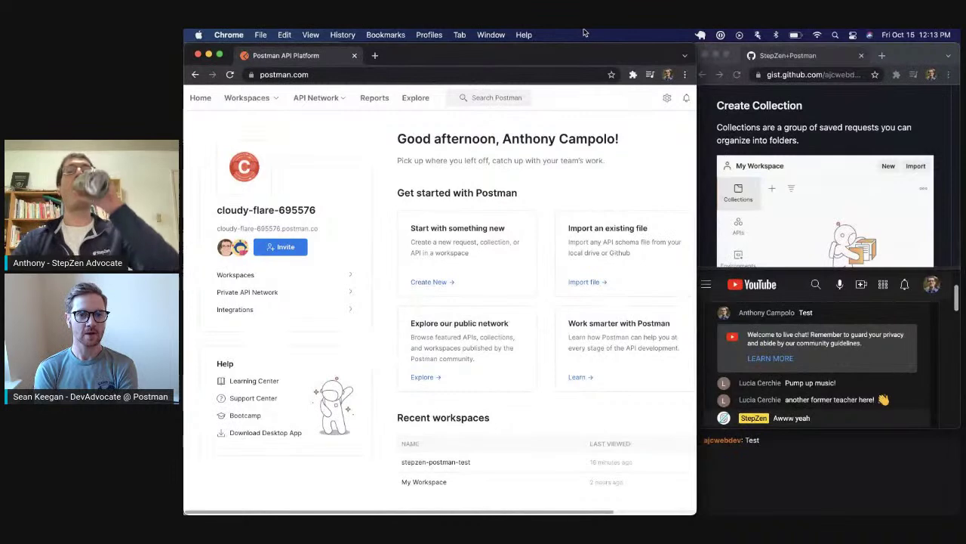
left_click(491, 35)
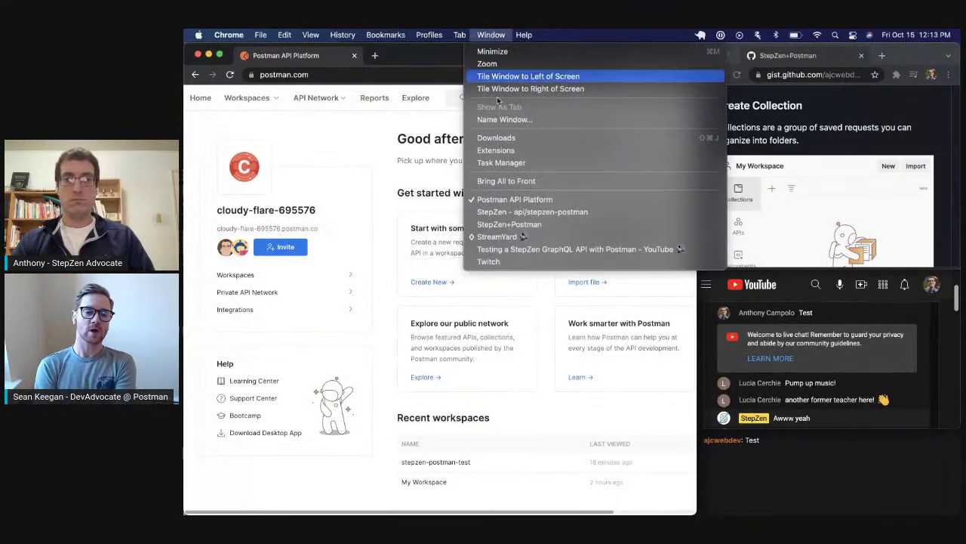
key("Escape")
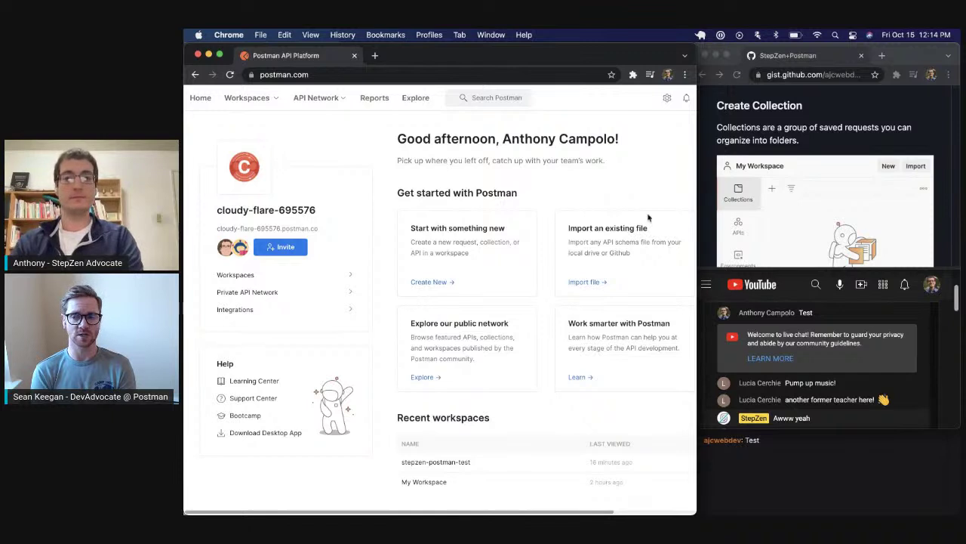
left_click(872, 375)
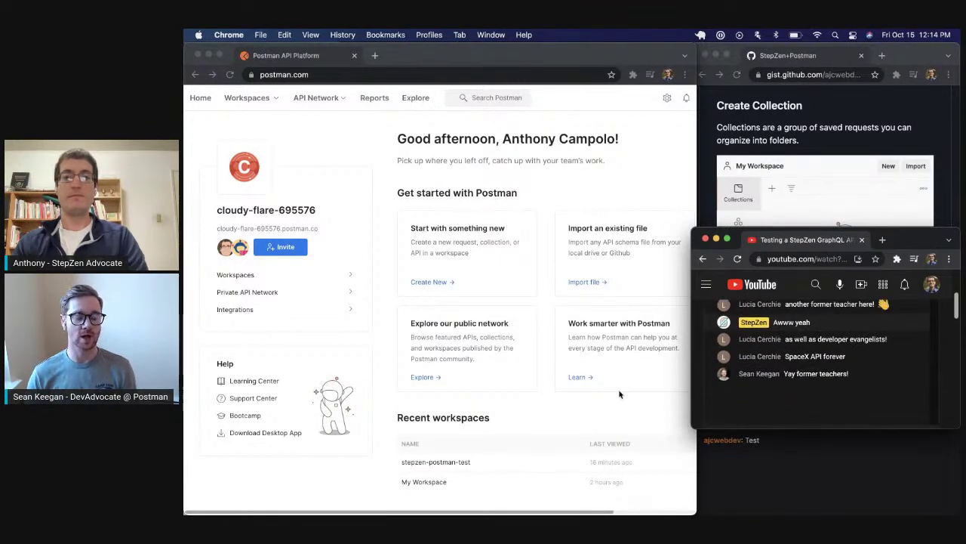
left_click(791, 73)
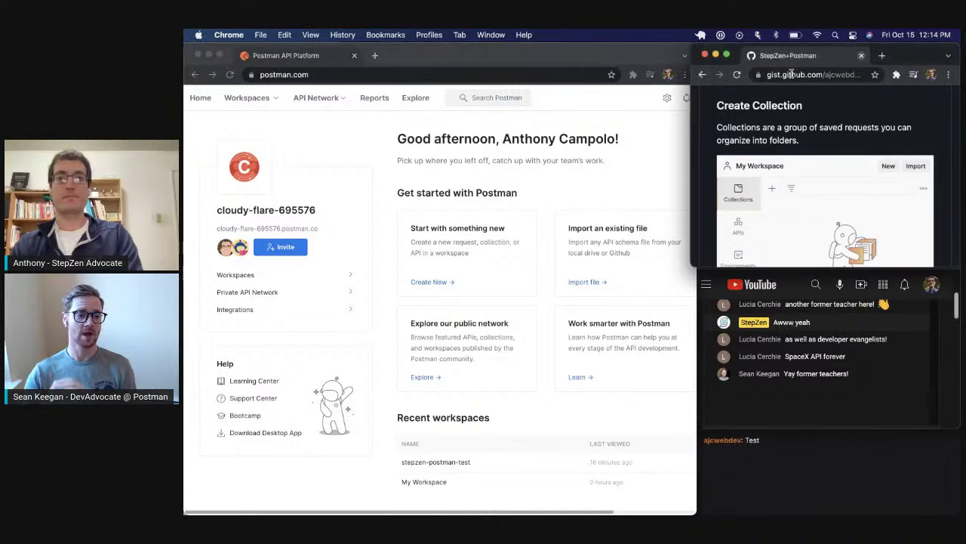
left_click(626, 190)
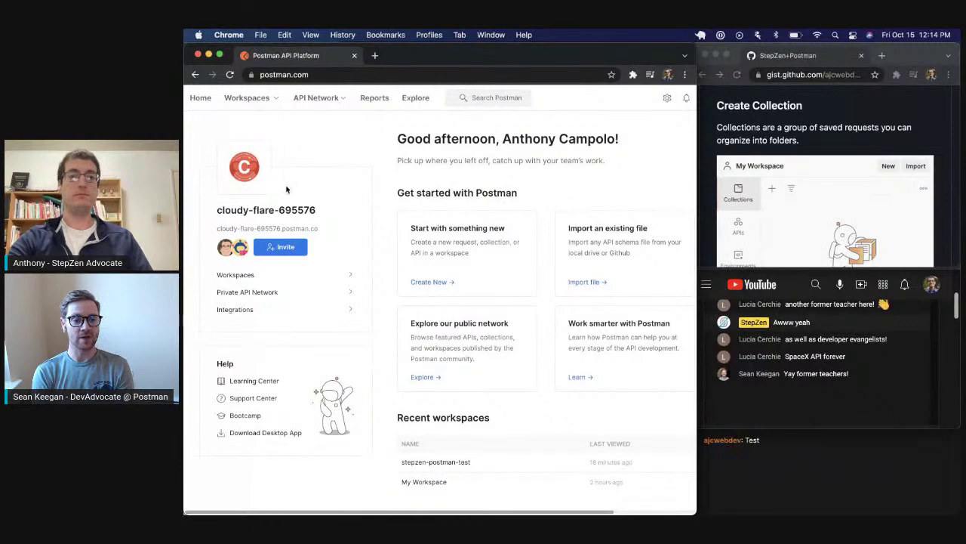
Go to the Postman team's page and open its stepzen-postman-test workspace
left_click(252, 215)
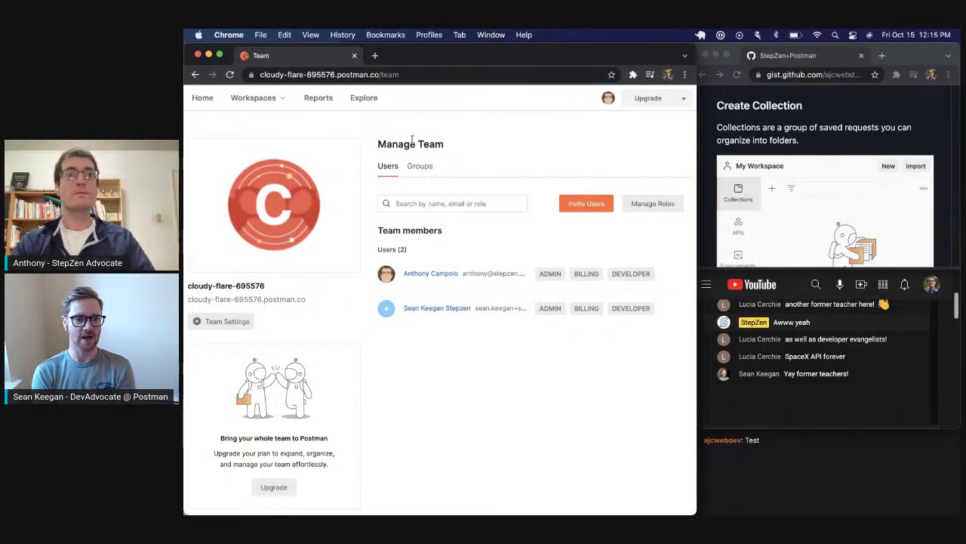
left_click(254, 97)
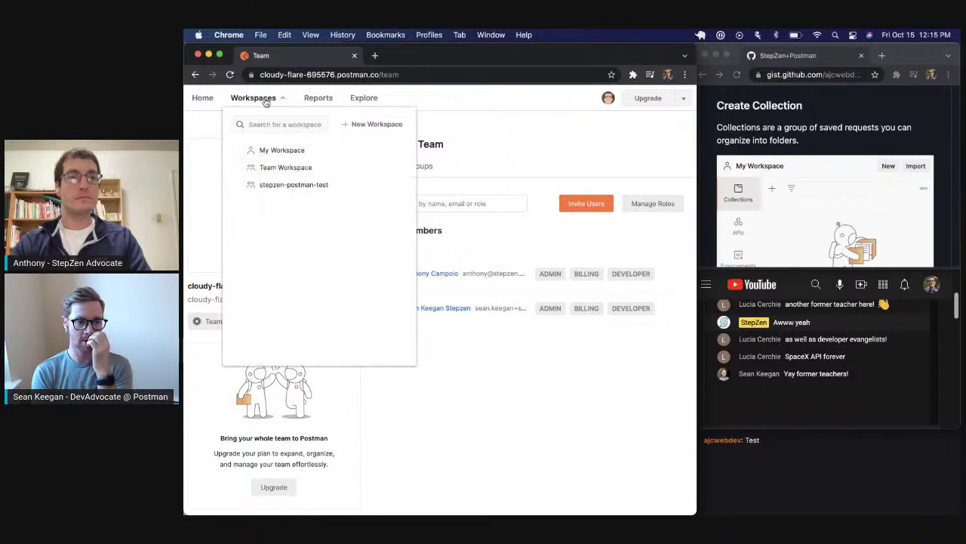
left_click(283, 186)
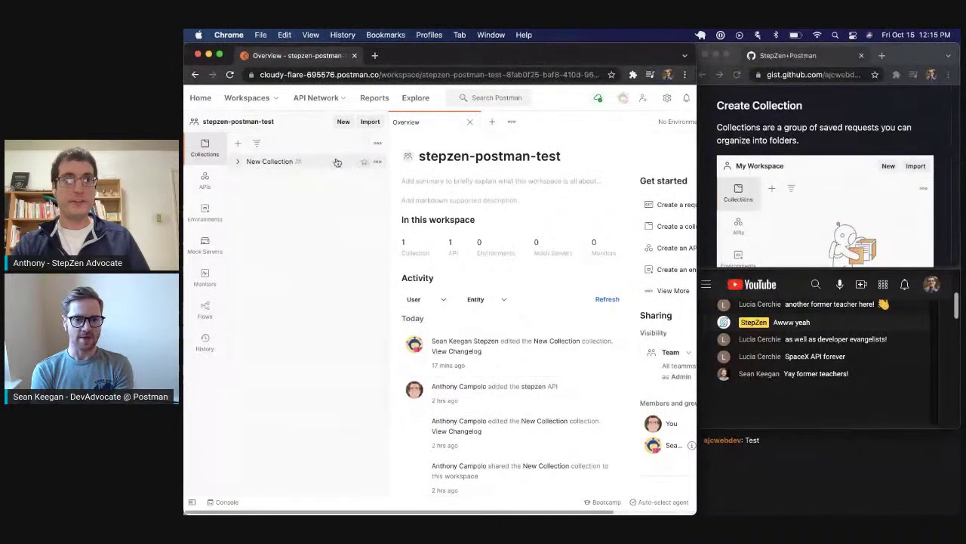
Close the workspace Overview and look over the requests stored in the existing New Collection
left_click(469, 123)
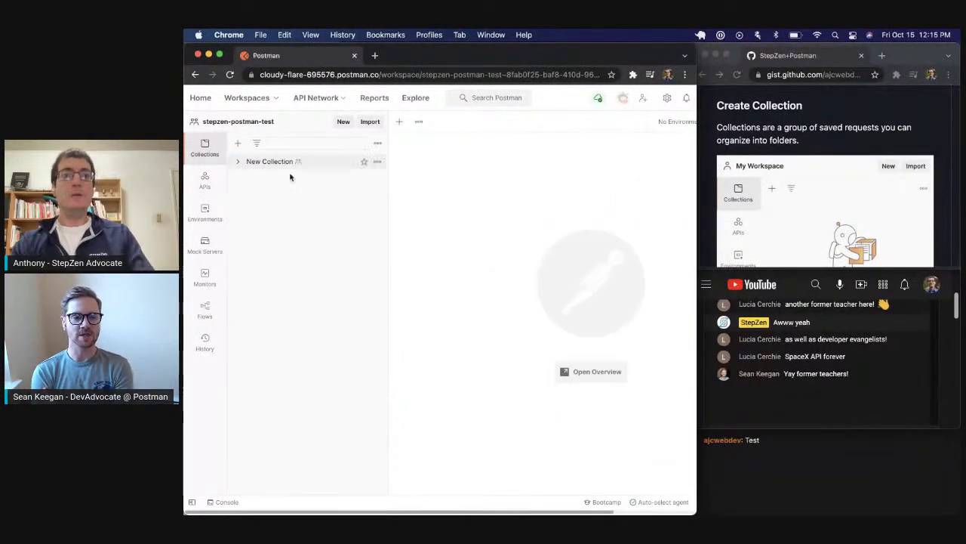
left_click(239, 163)
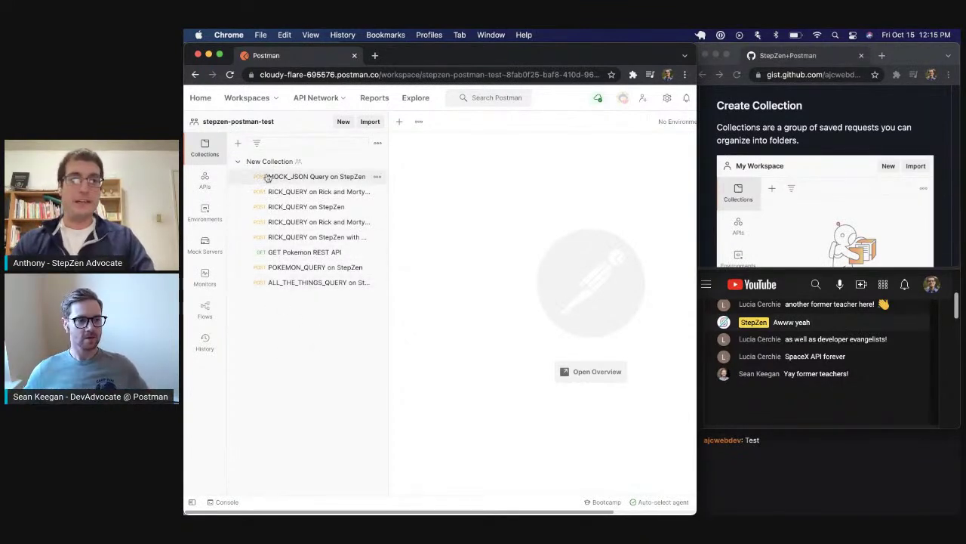
left_click(240, 162)
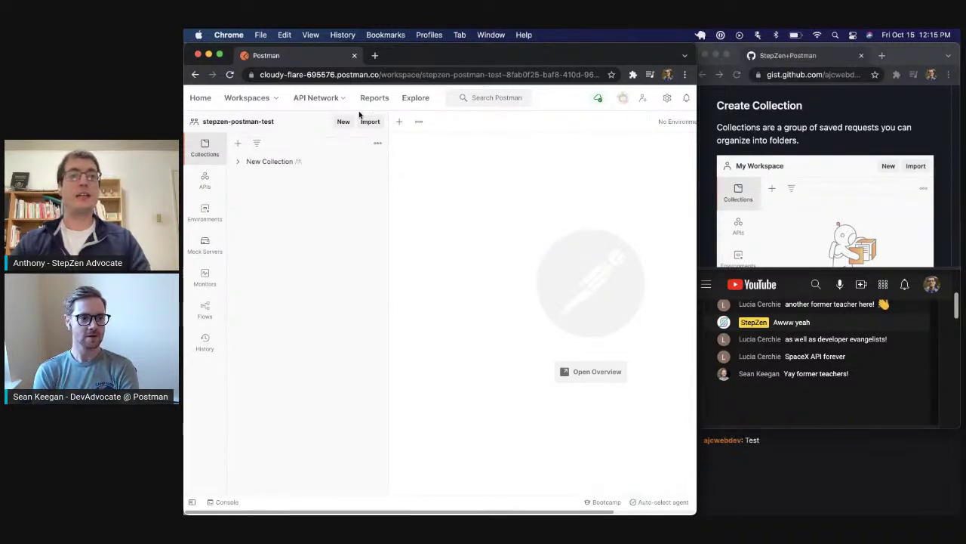
Create a collection in the workspace and name it StepZen/Postman Queries
left_click(342, 123)
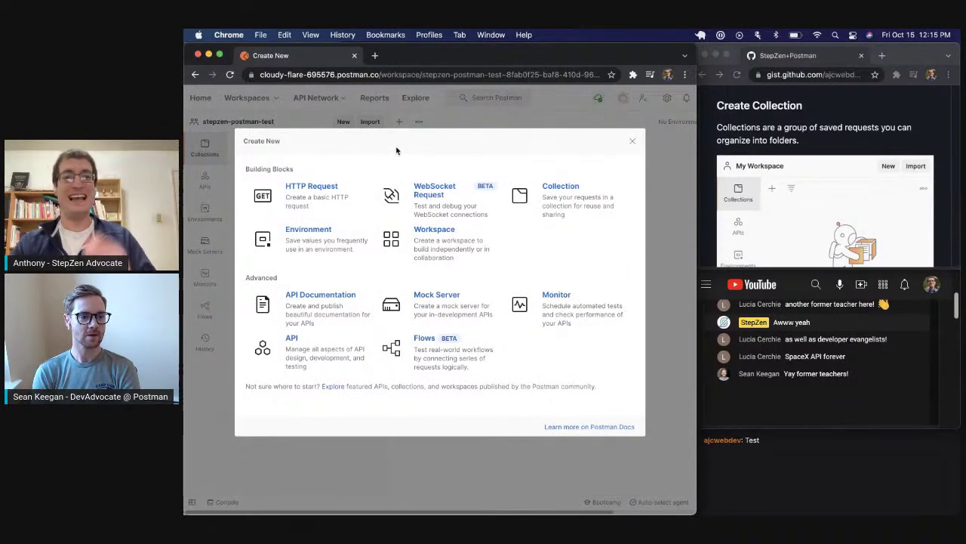
left_click(584, 204)
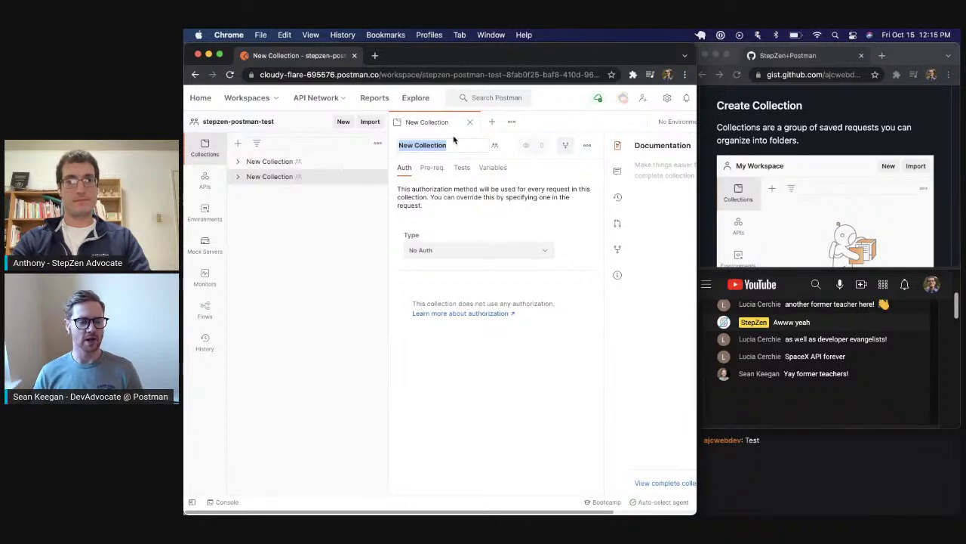
type("StepZen")
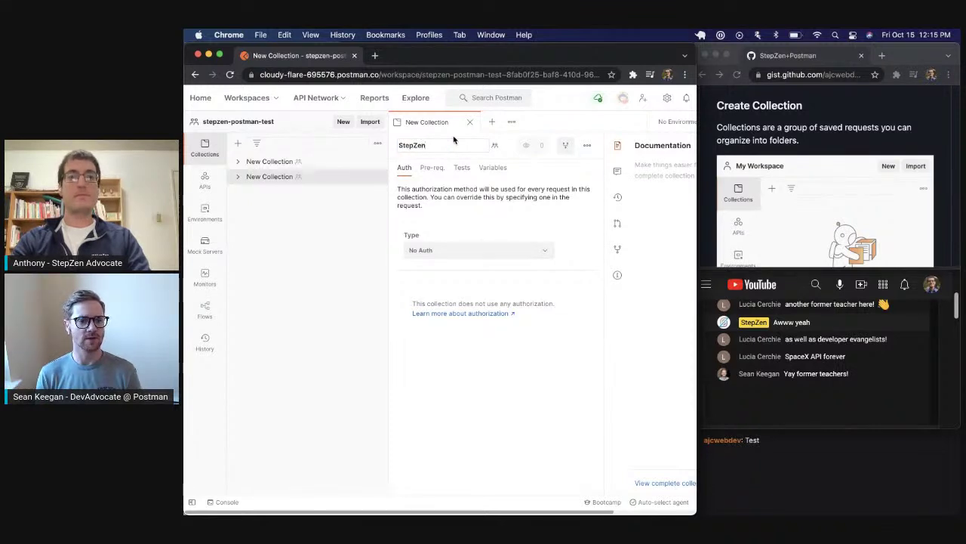
type(" Qu")
key("BackSpace")
key("BackSpace")
type("/Po")
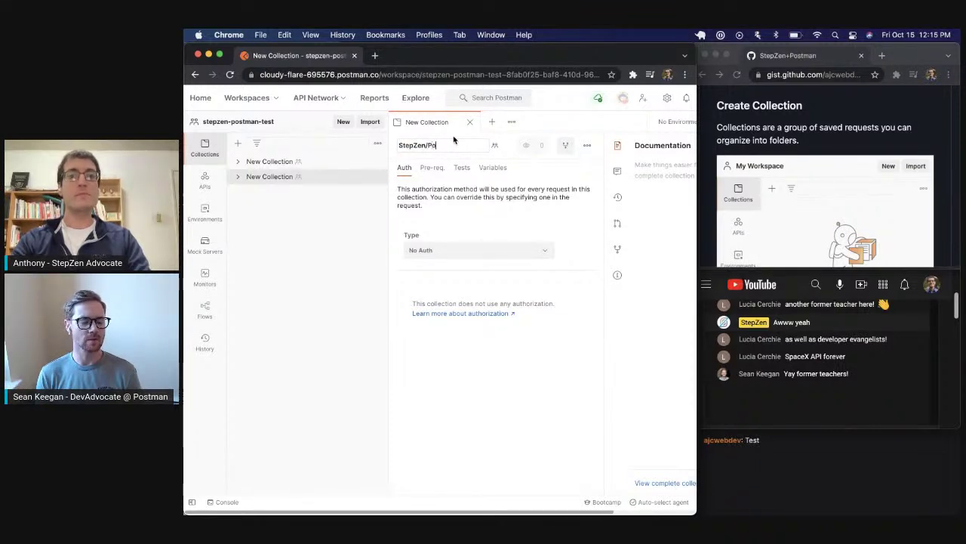
type("stman Quer")
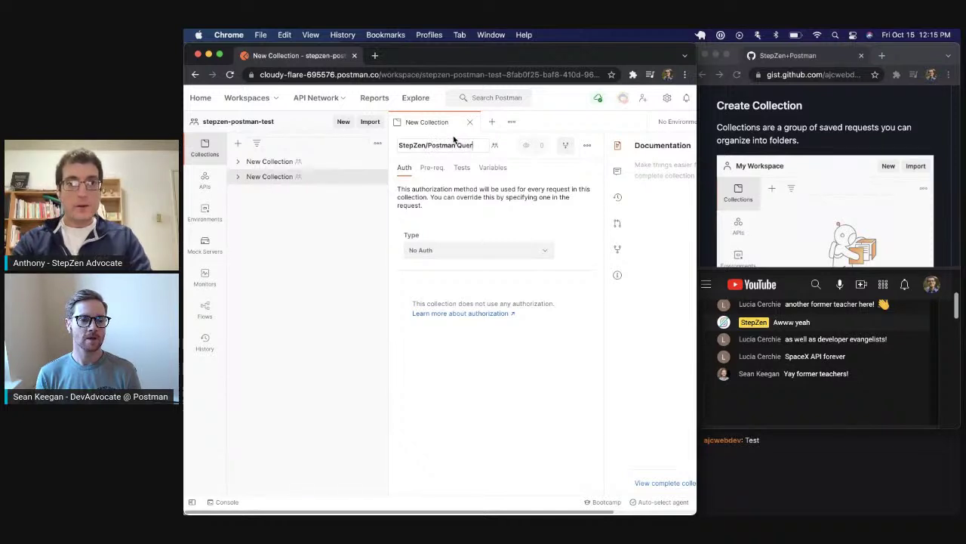
type("ies")
key("Return")
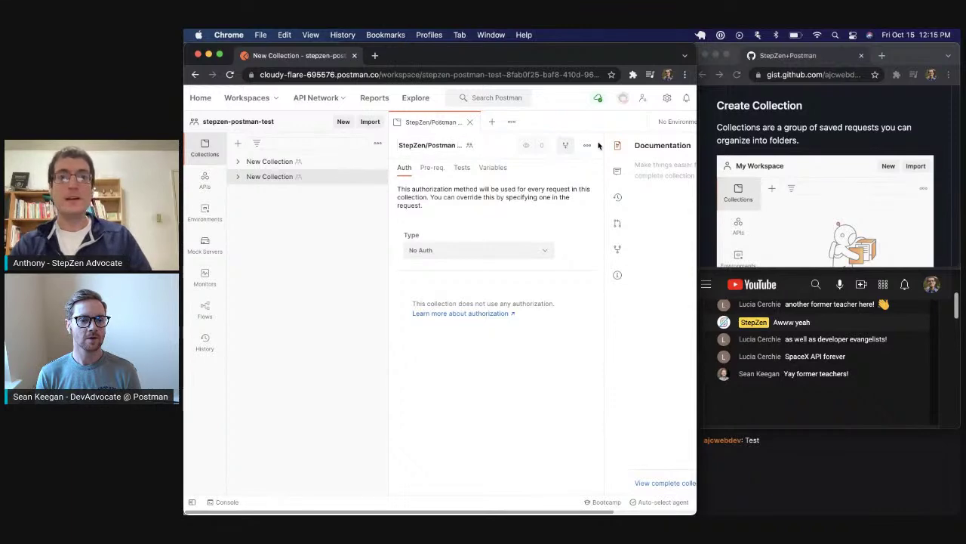
Create a new HTTP request and set its method to POST
left_click(341, 123)
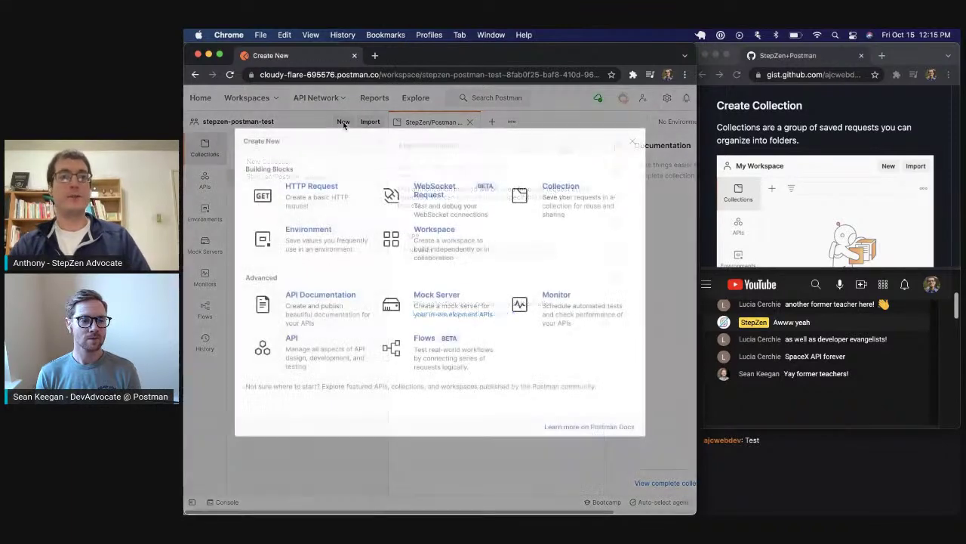
left_click(329, 198)
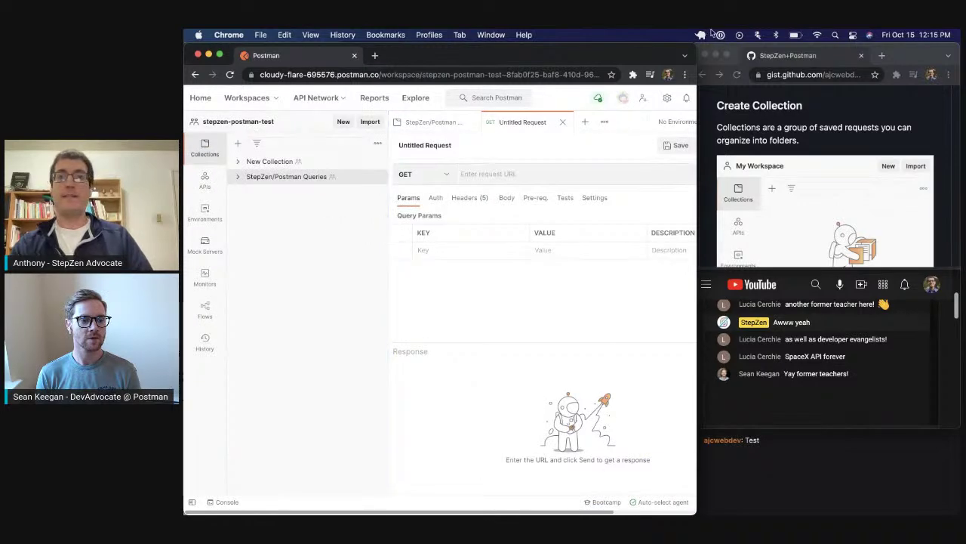
scroll(578, 227, "right", 5)
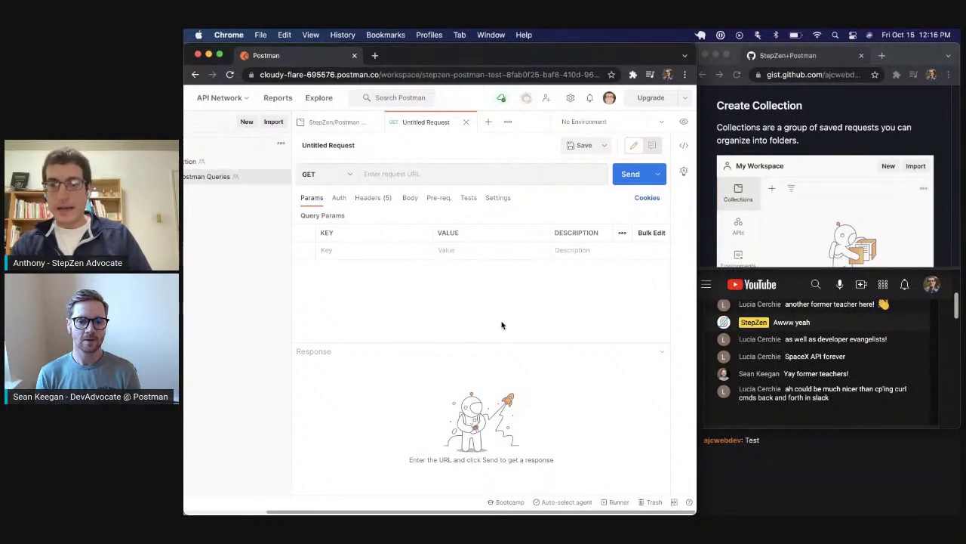
left_click(349, 173)
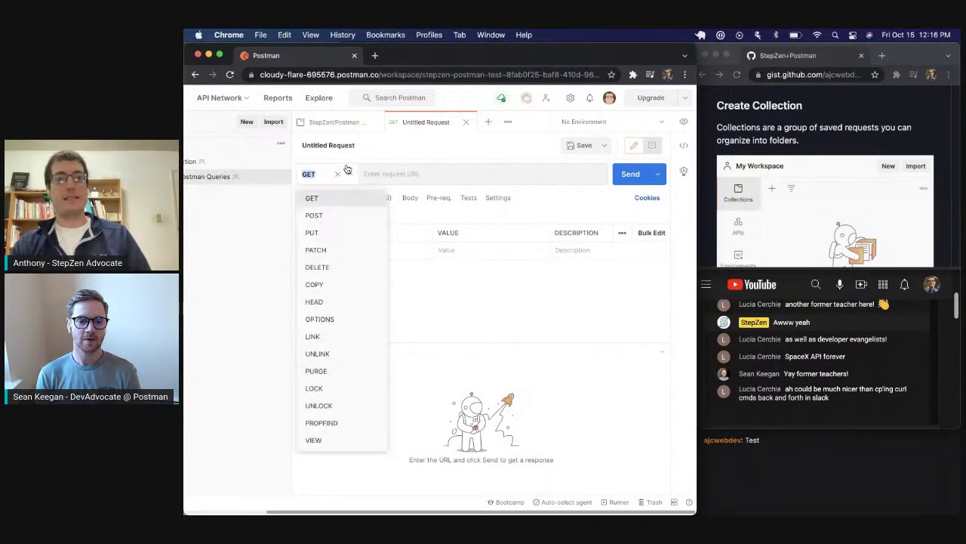
left_click(339, 214)
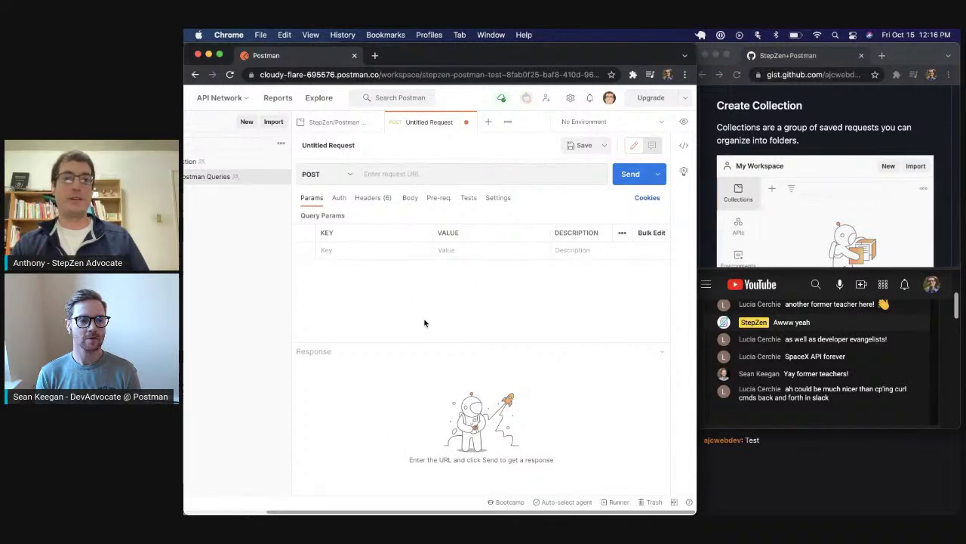
Set the body type of the untitled POST request to GraphQL
left_click(412, 202)
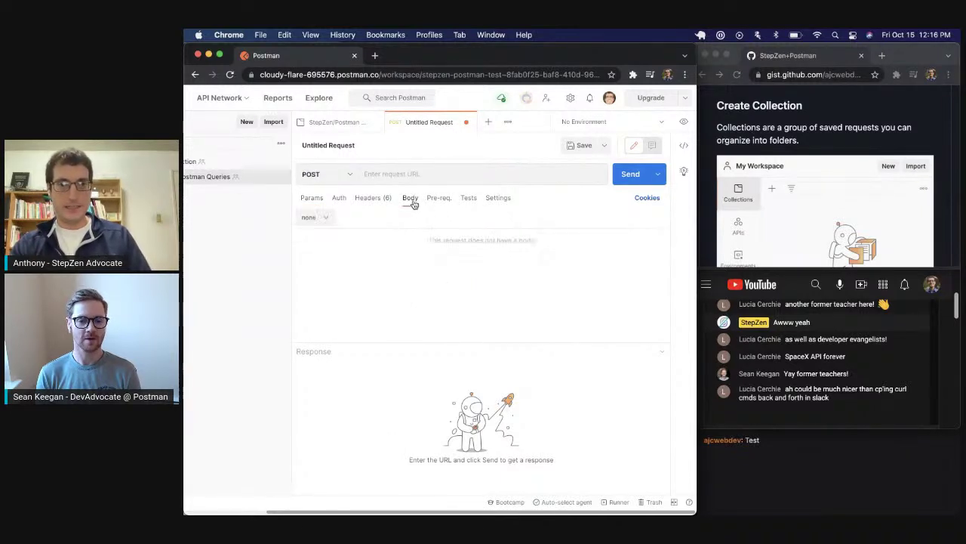
left_click(333, 219)
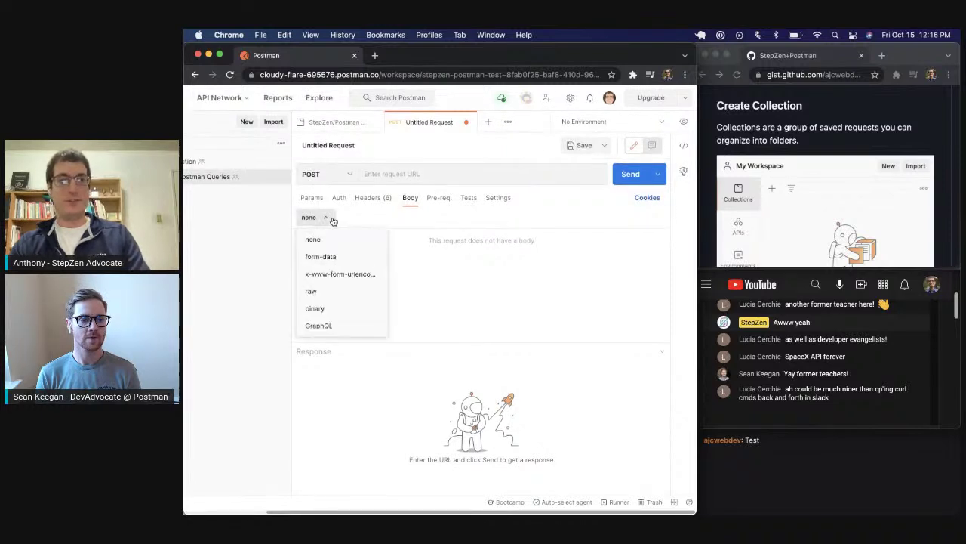
left_click(352, 330)
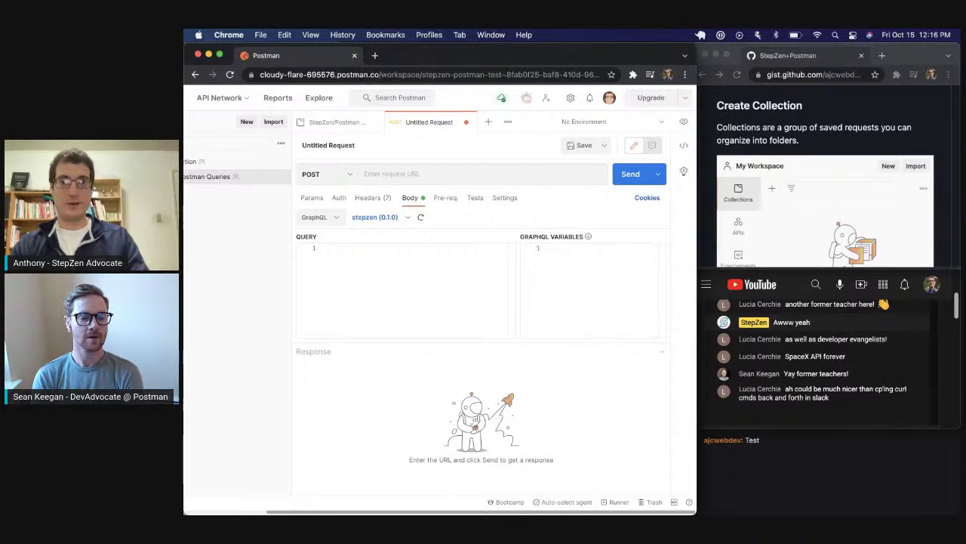
Switch to the StepZen api/stepzen-postman window, expand its query variables pane for comparison, and minimize the window to return to Postman
left_click(490, 34)
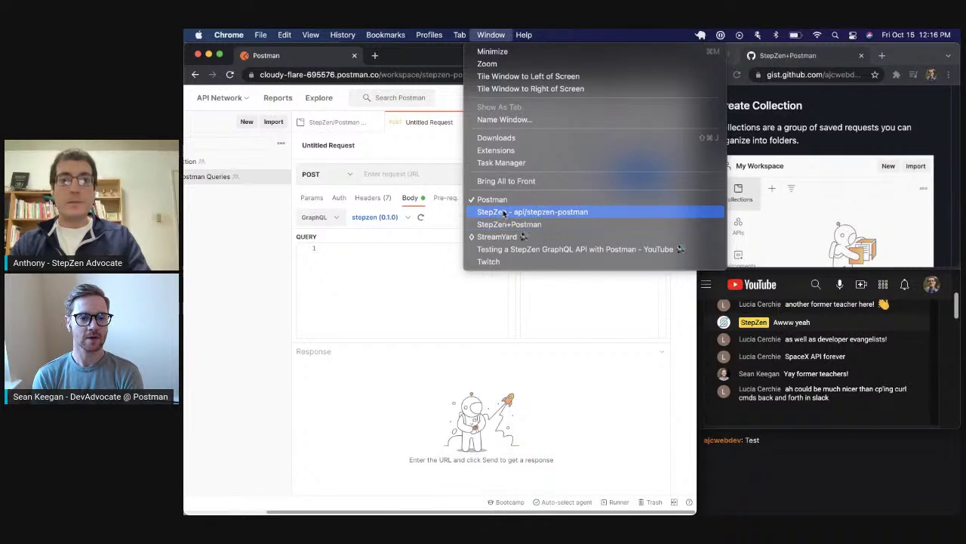
left_click(505, 212)
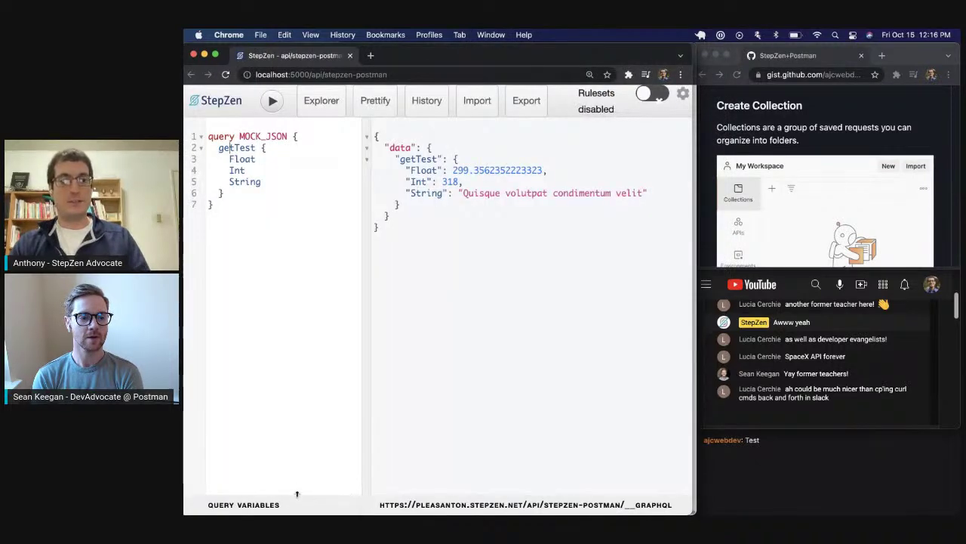
left_click_drag(281, 499, 282, 416)
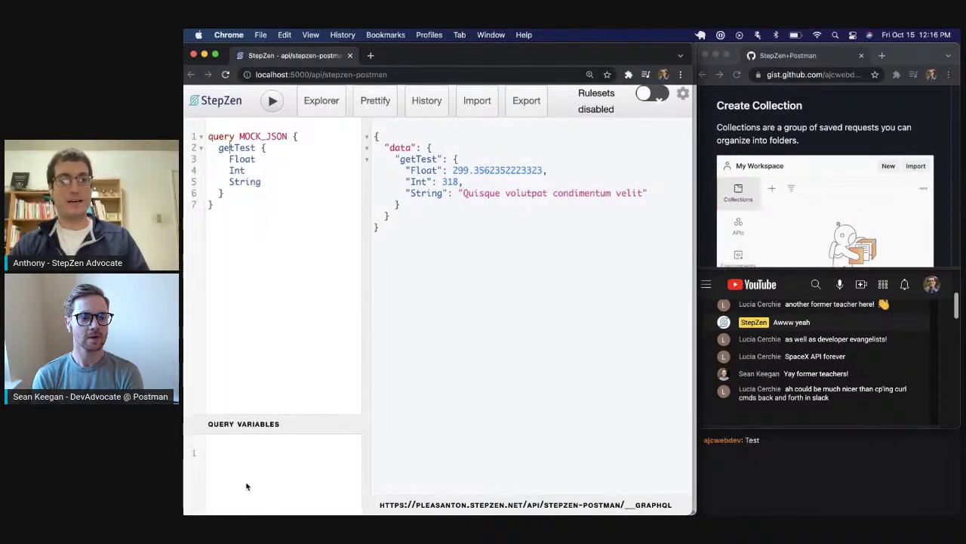
left_click(205, 55)
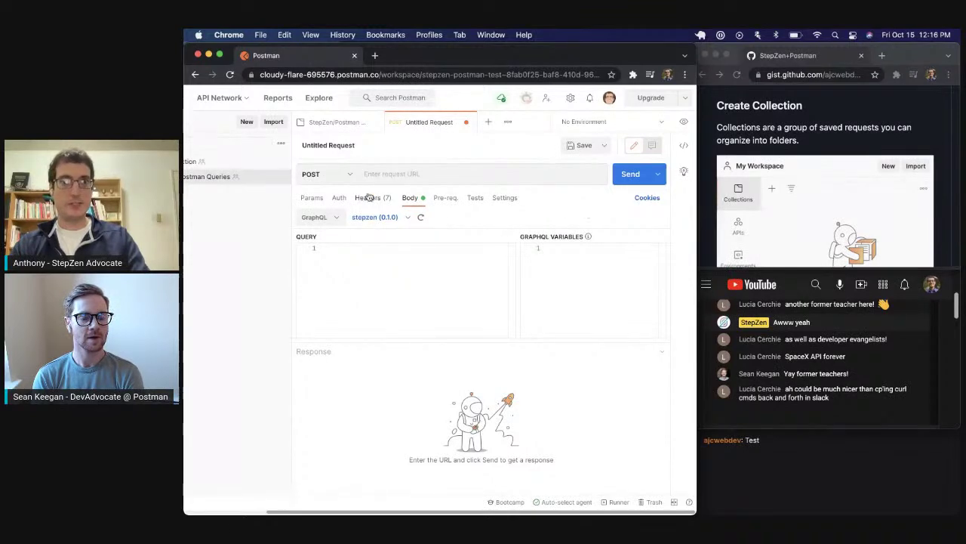
Bring the YouTube stream and StepZen+Postman gist windows forward, and switch to the StreamYard broadcast studio
mouse_move(302, 513)
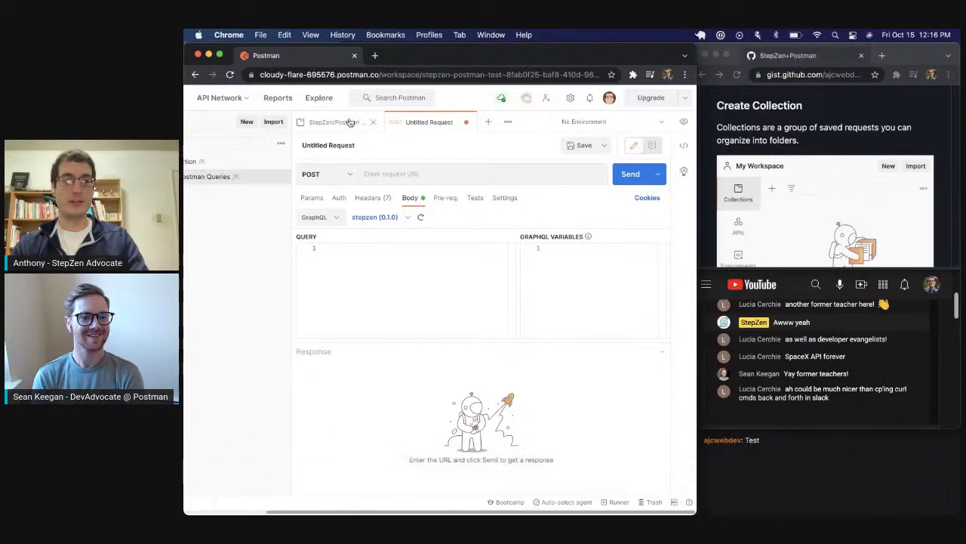
left_click(492, 38)
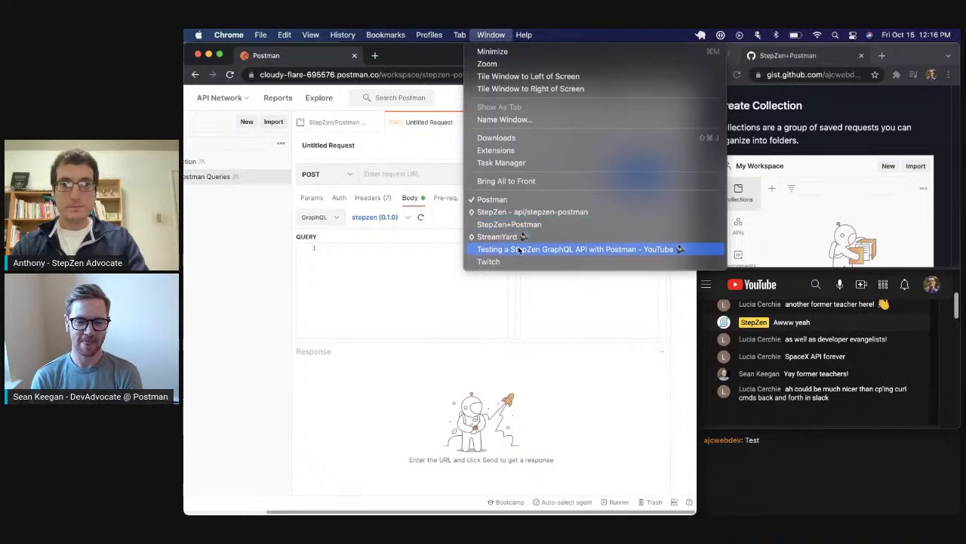
left_click(519, 250)
left_click(459, 35)
mouse_move(491, 35)
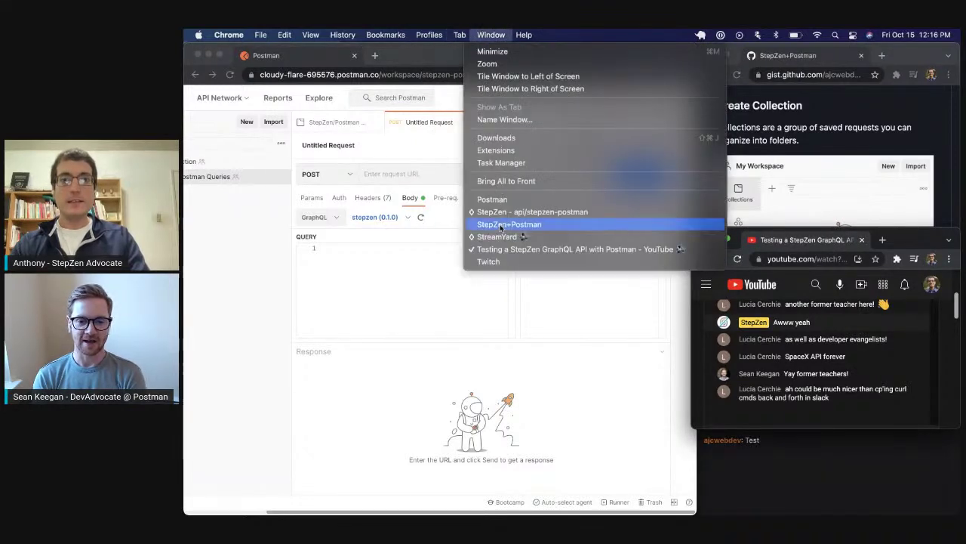
left_click(502, 225)
left_click(491, 34)
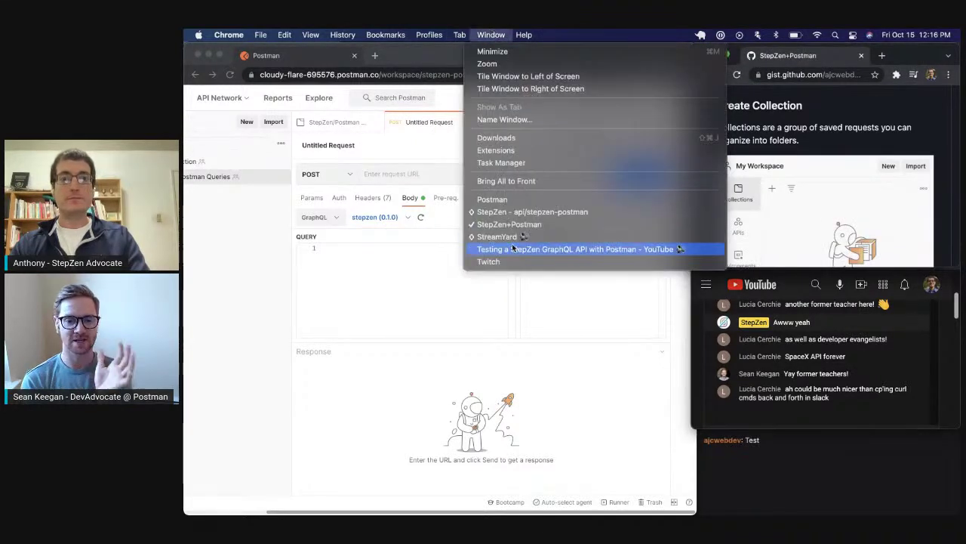
left_click(512, 243)
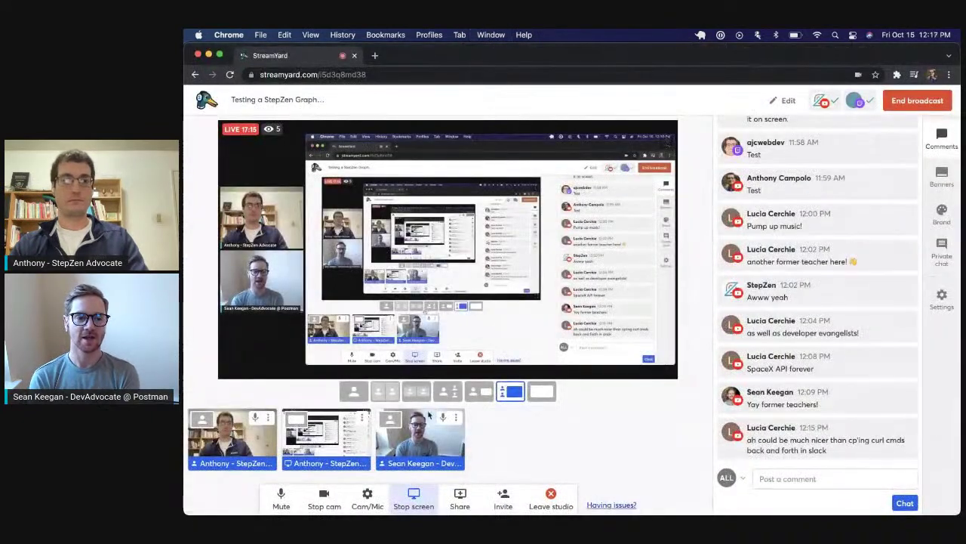